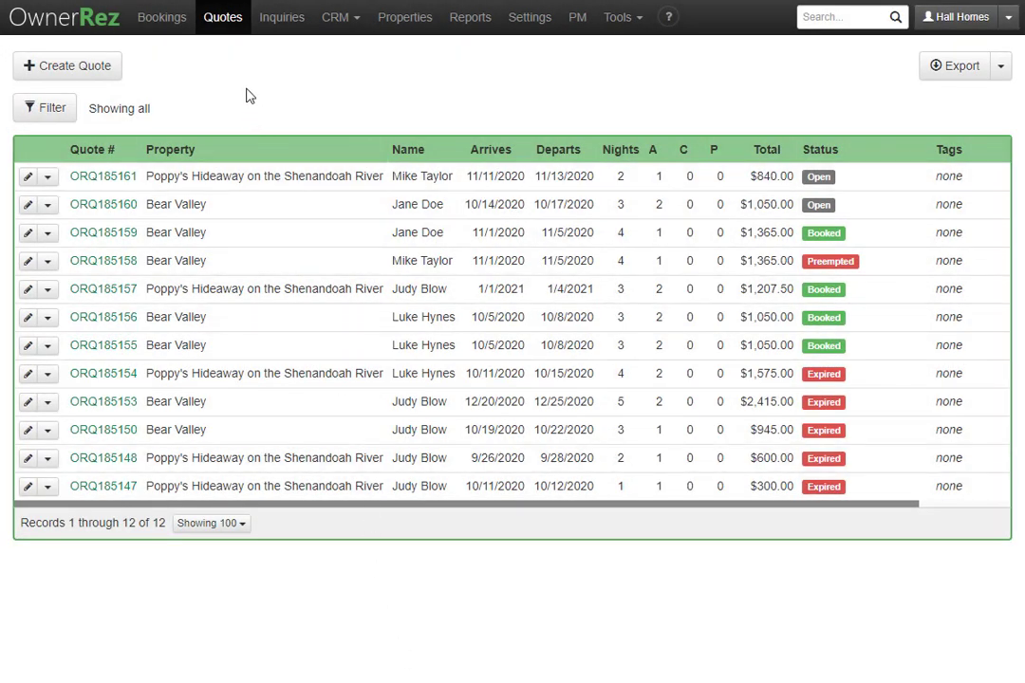
Open the Poppy's Hideaway quote arriving 11/11/2020 and review its dates, charges, rules and general info, plus a guest-facing quote page.
left_click(220, 19)
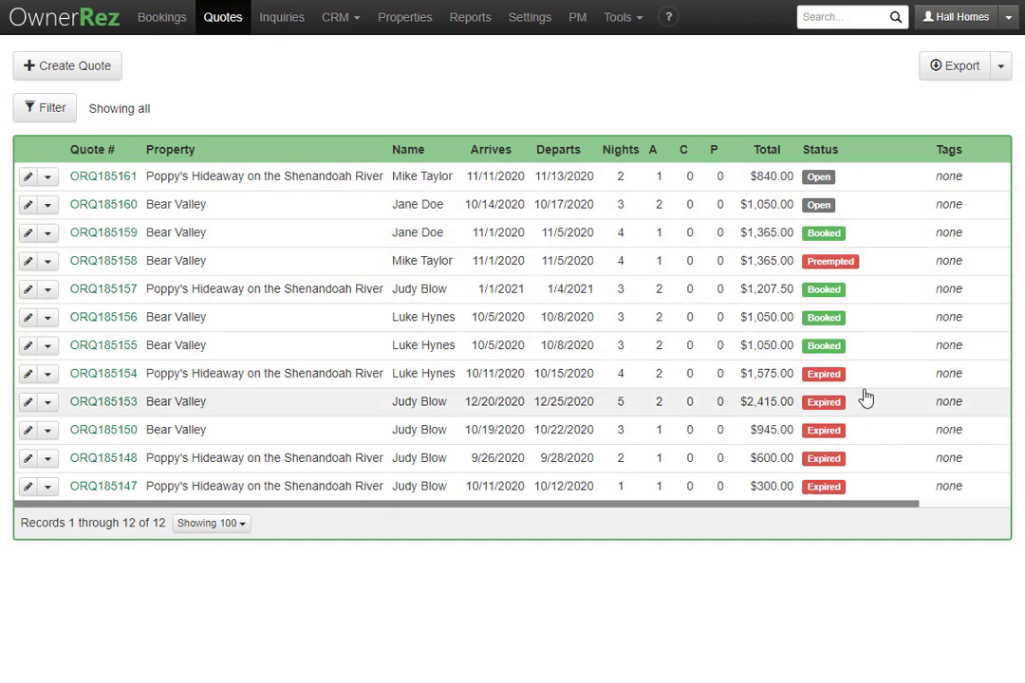
left_click(893, 179)
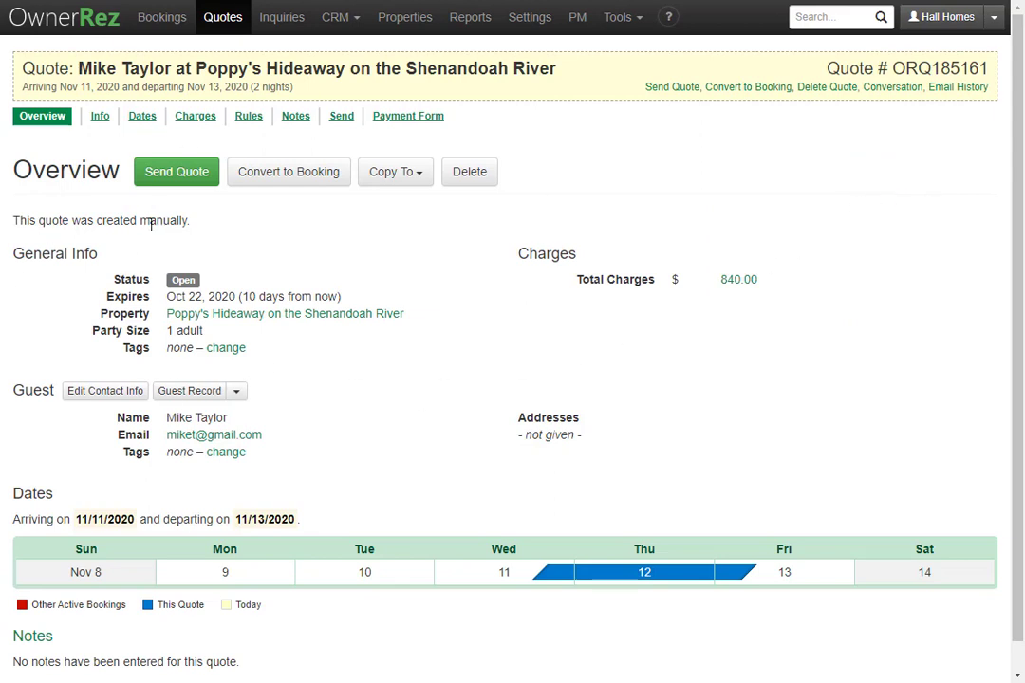
left_click(140, 116)
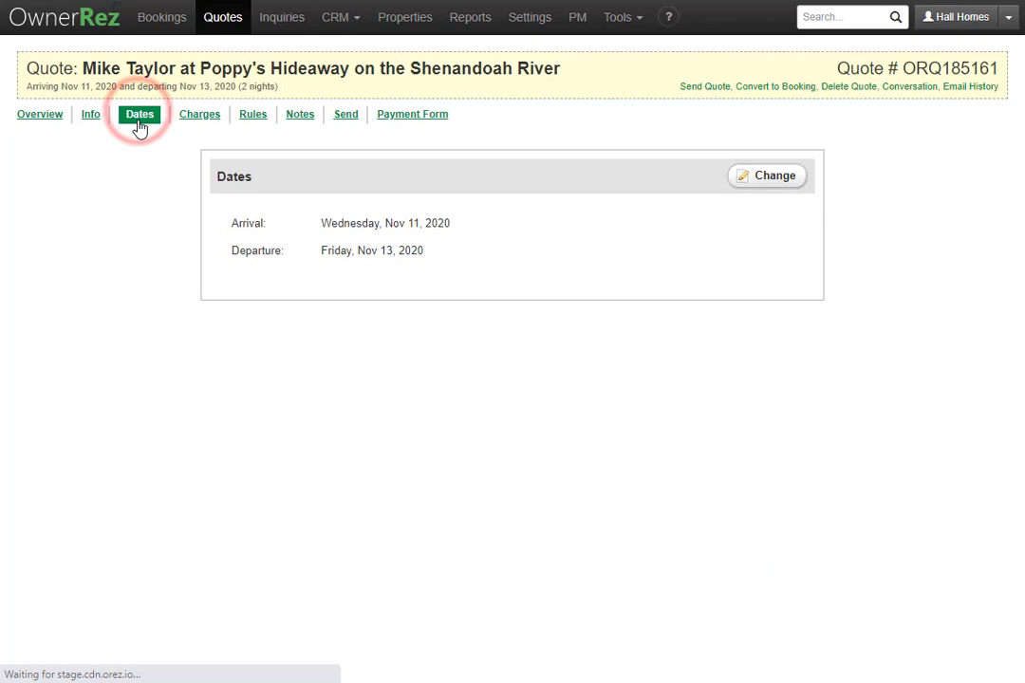
left_click(191, 118)
left_click(250, 120)
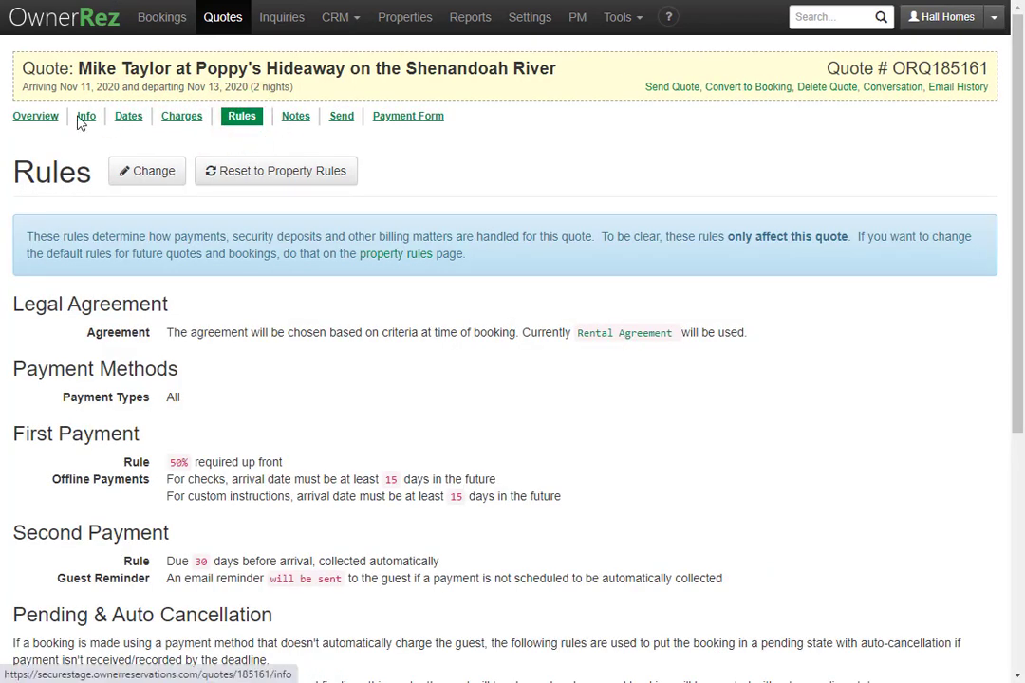
left_click(84, 118)
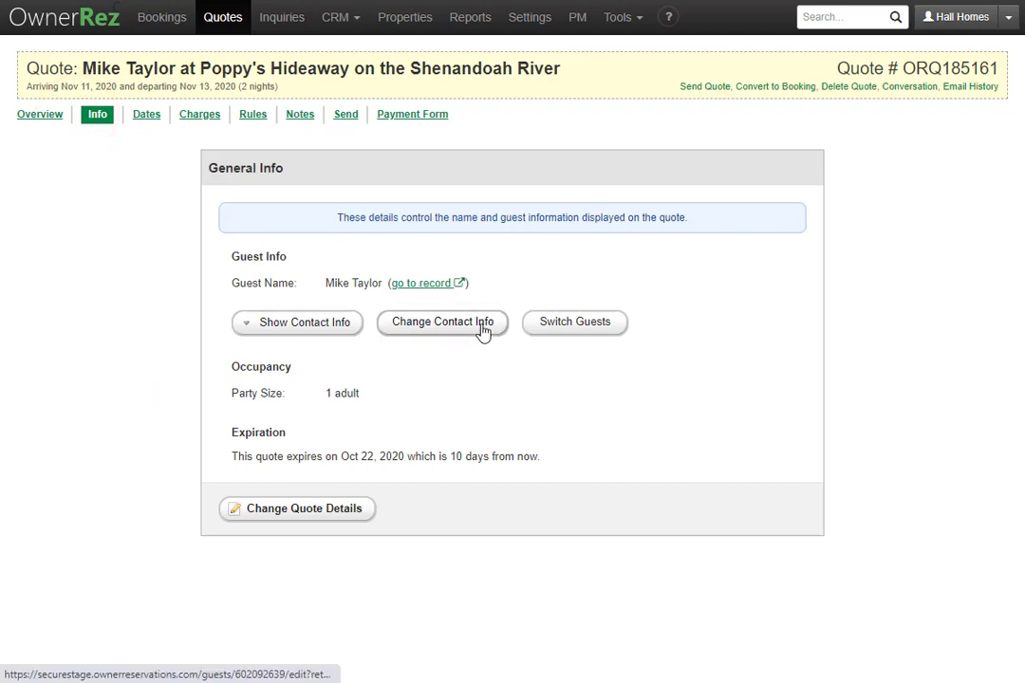
left_click(44, 114)
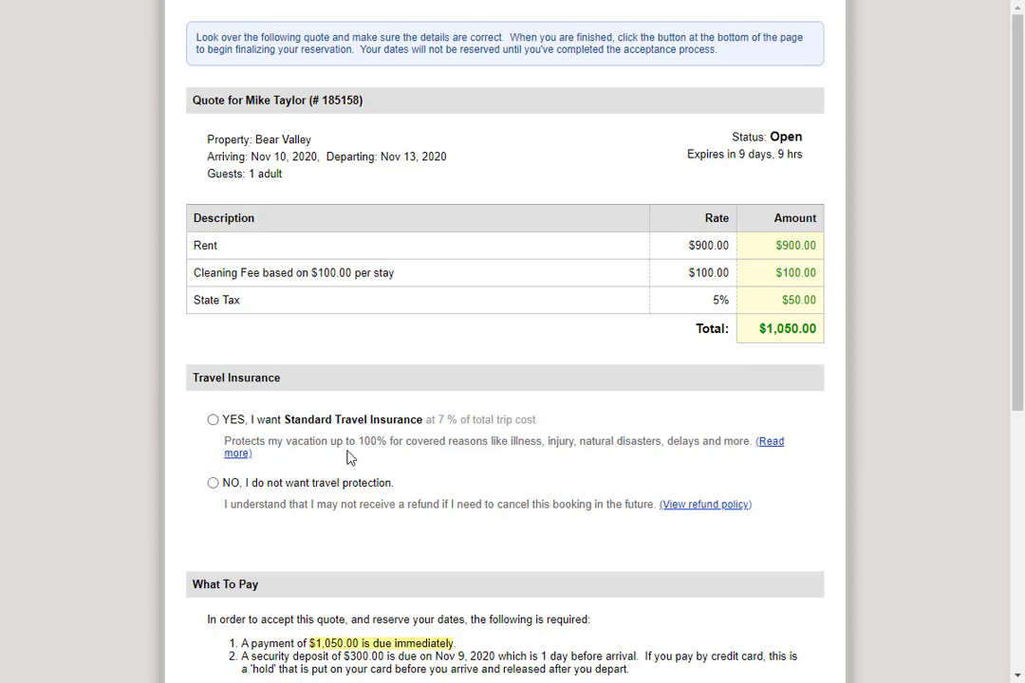
scroll(290, 468, "down", 5)
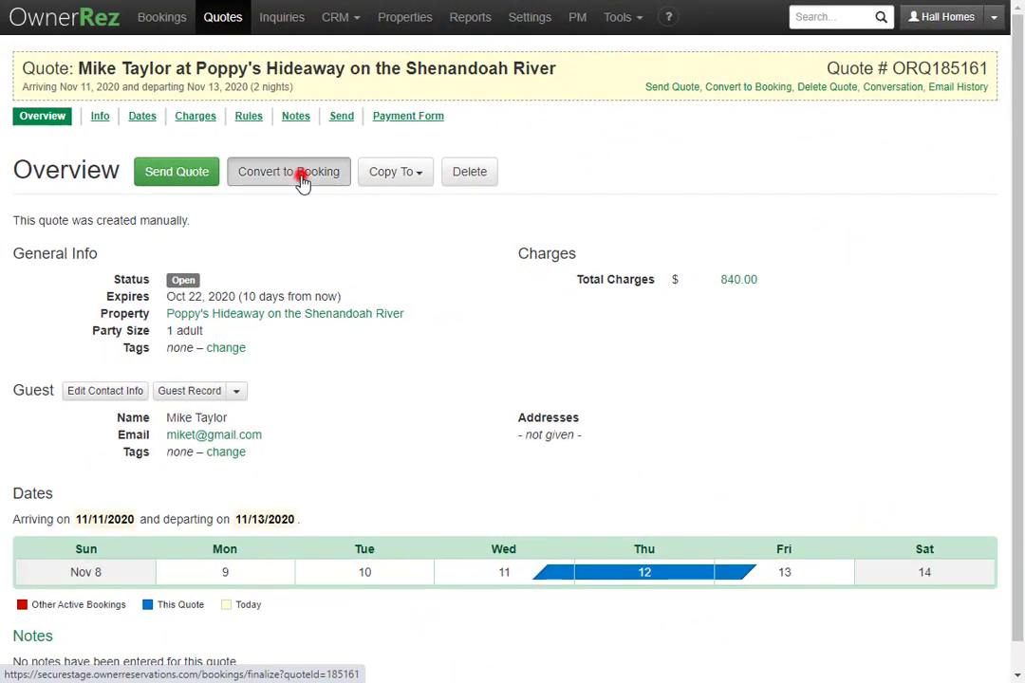
Convert the Poppy's Hideaway quote for Nov 11 to Nov 13, 2020 into a booking and save it.
scroll(301, 183, "down", 1)
scroll(302, 183, "down", 5)
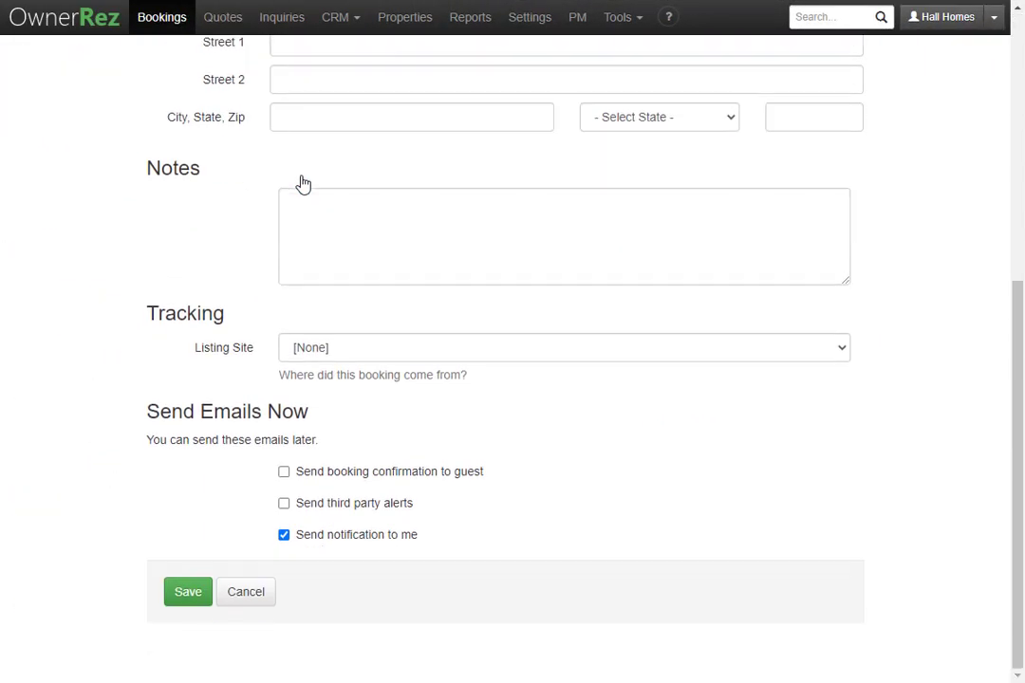
left_click(194, 592)
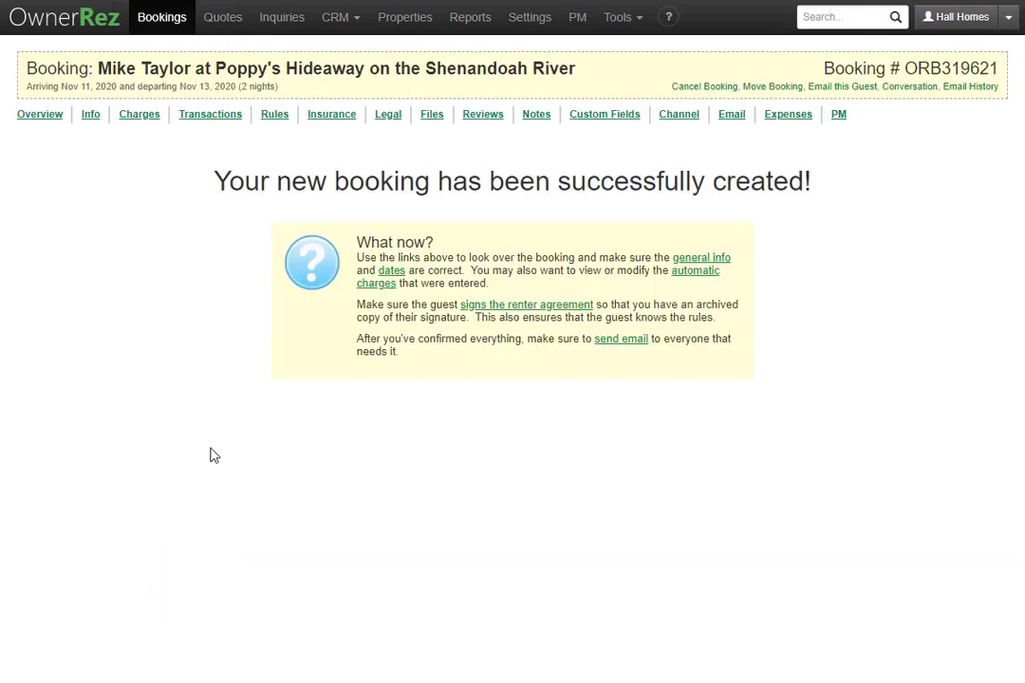
Reopen the booked Poppy's Hideaway quote arriving 11/11/2020, review its charges, dates and general info, and view the linked booking.
left_click(231, 27)
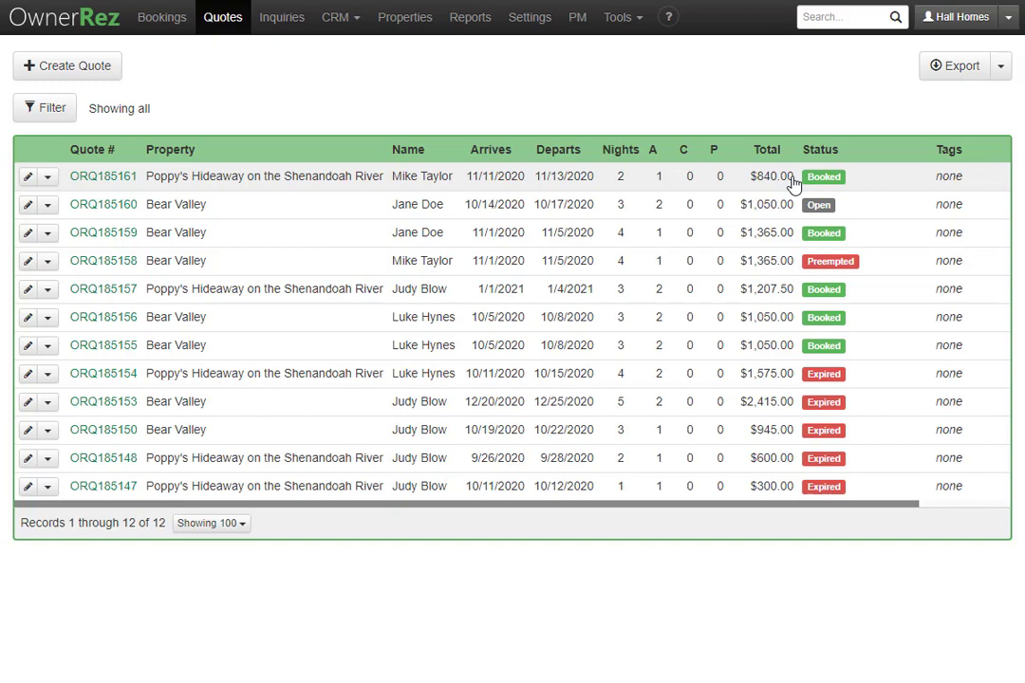
left_click(660, 180)
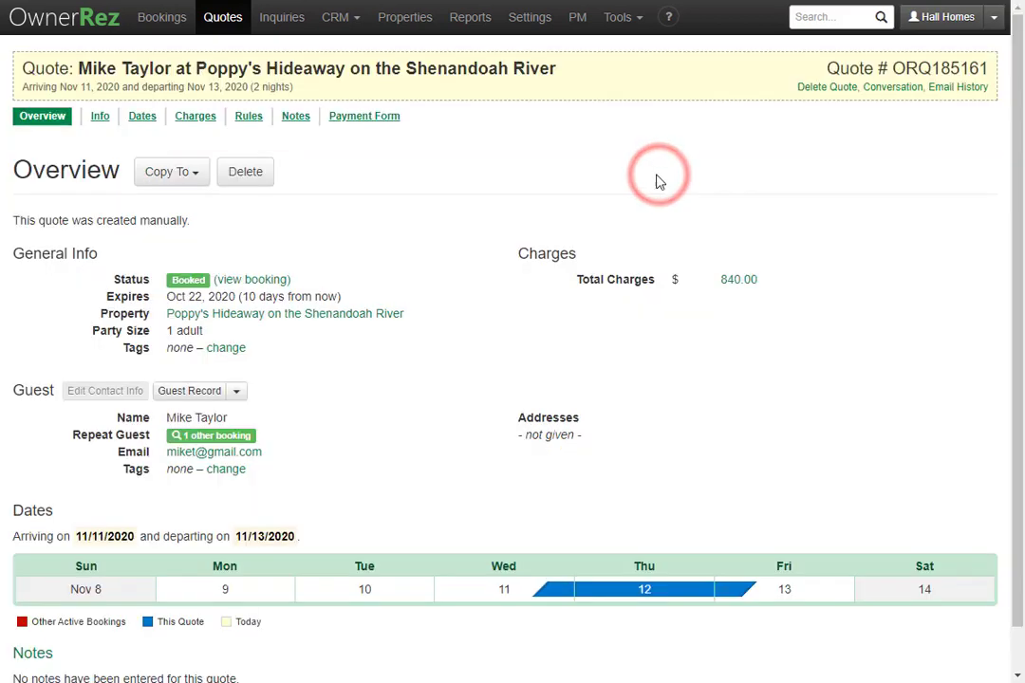
left_click(192, 117)
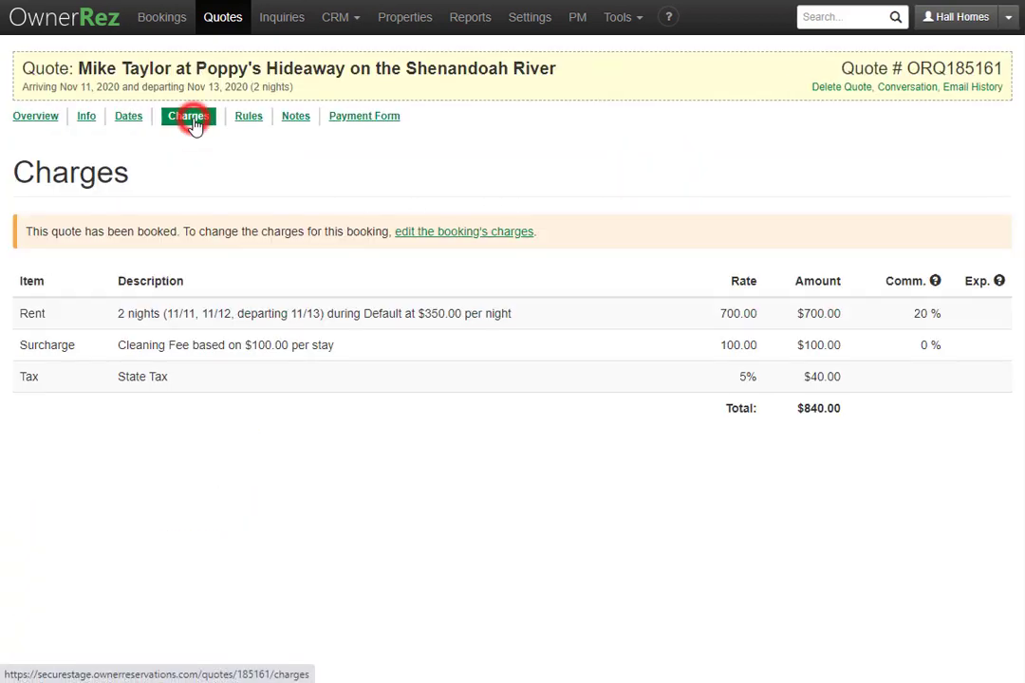
left_click(129, 117)
left_click(92, 117)
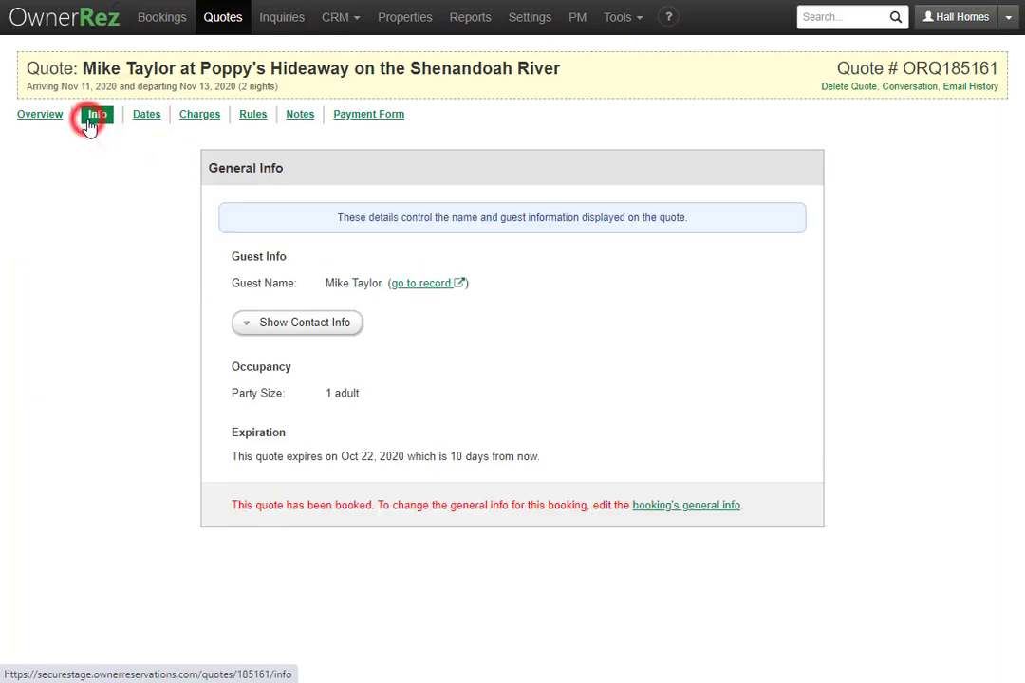
left_click(43, 116)
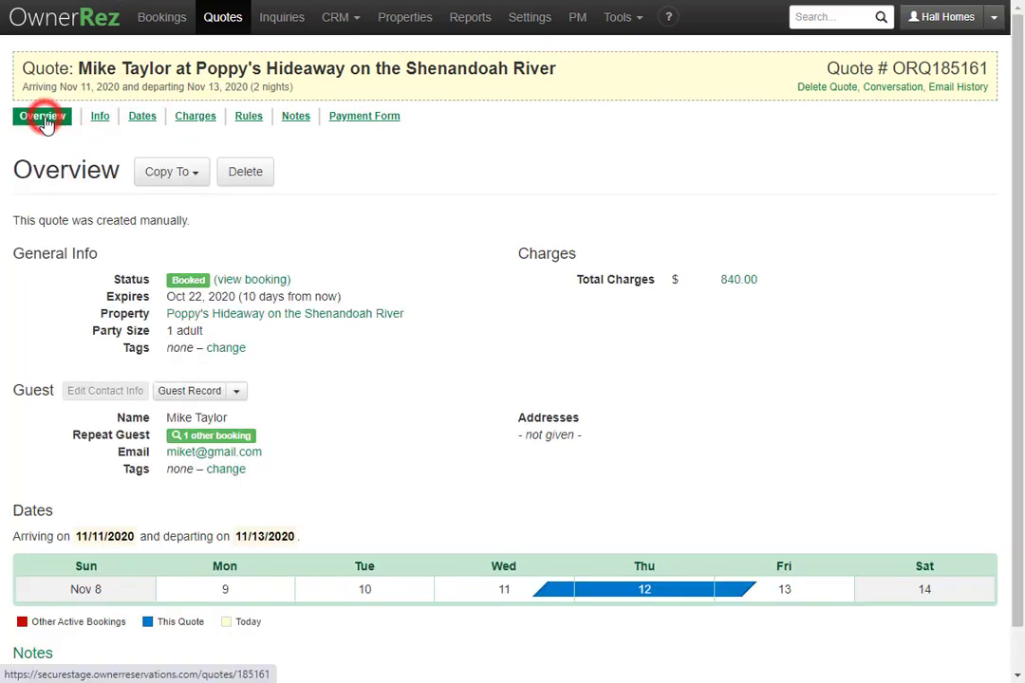
left_click(256, 282)
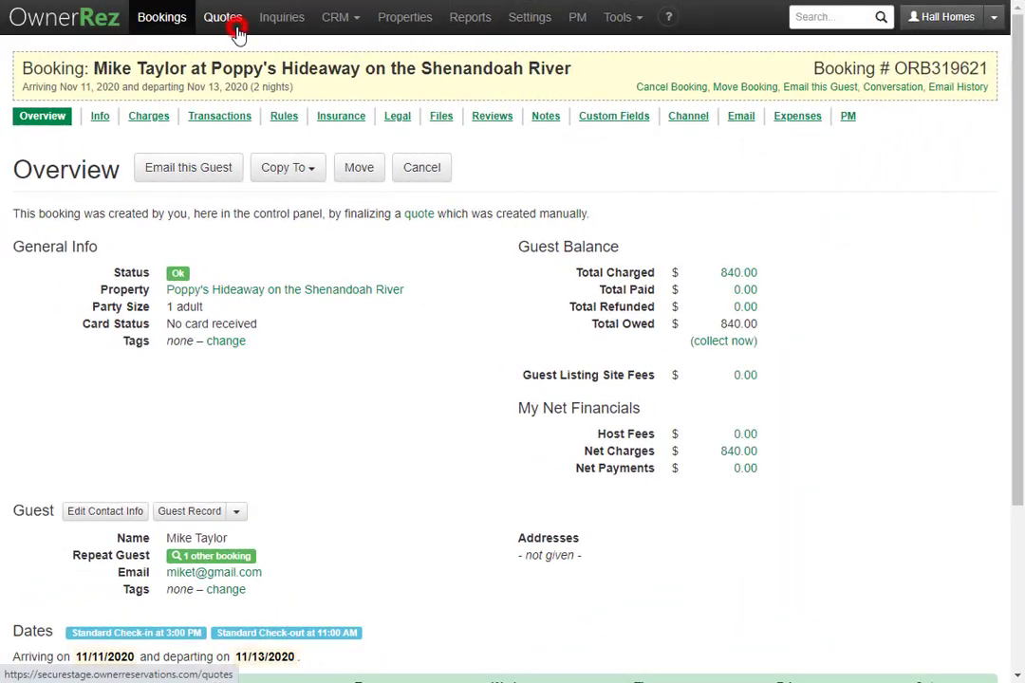
Change the preempted Bear Valley quote's dates to arrive 11/10/2020 and depart 11/13/2020, recalculating the charges.
left_click(236, 29)
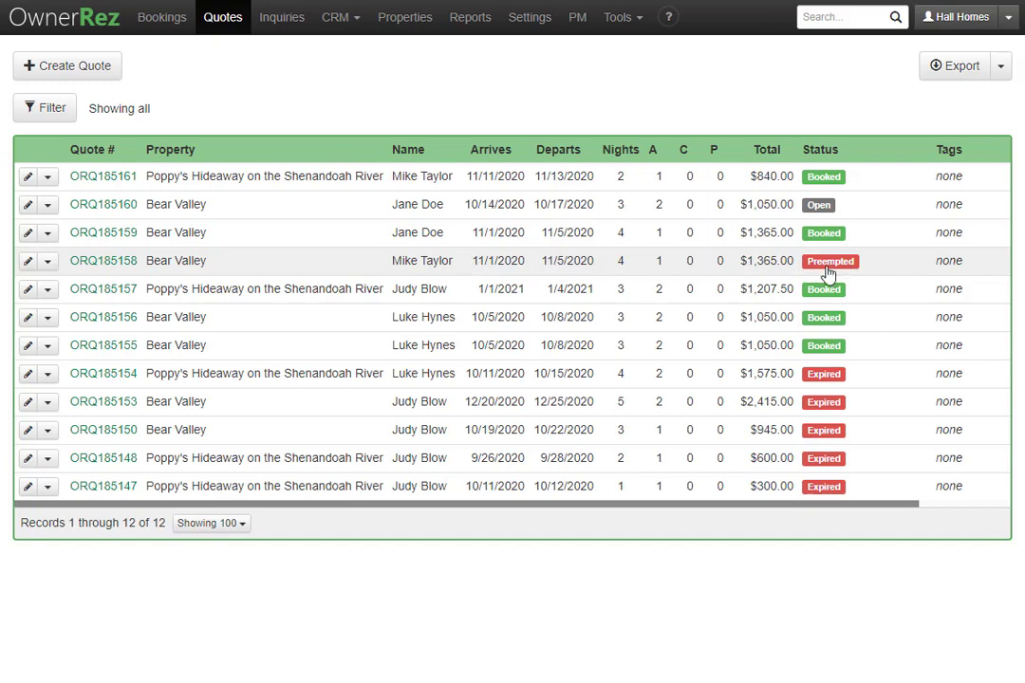
left_click(602, 263)
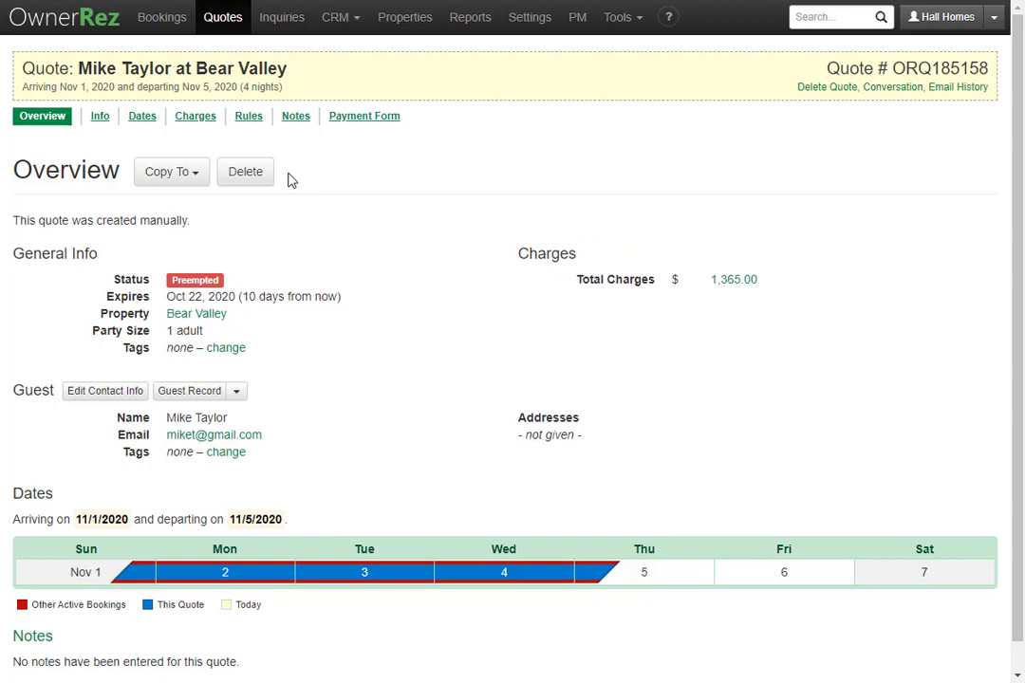
left_click(142, 118)
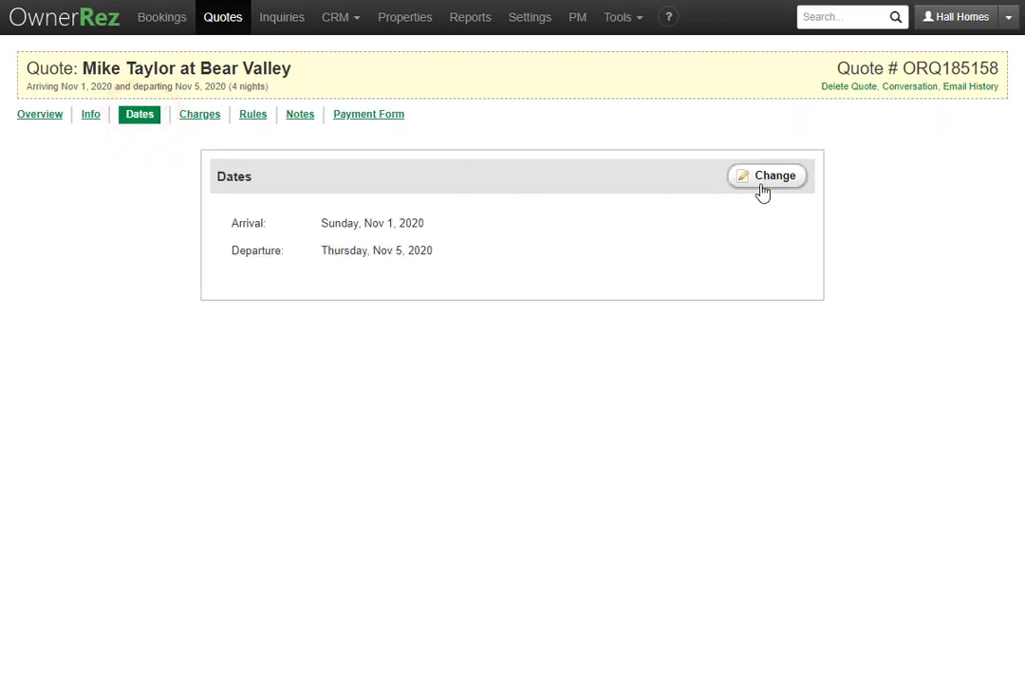
left_click(778, 181)
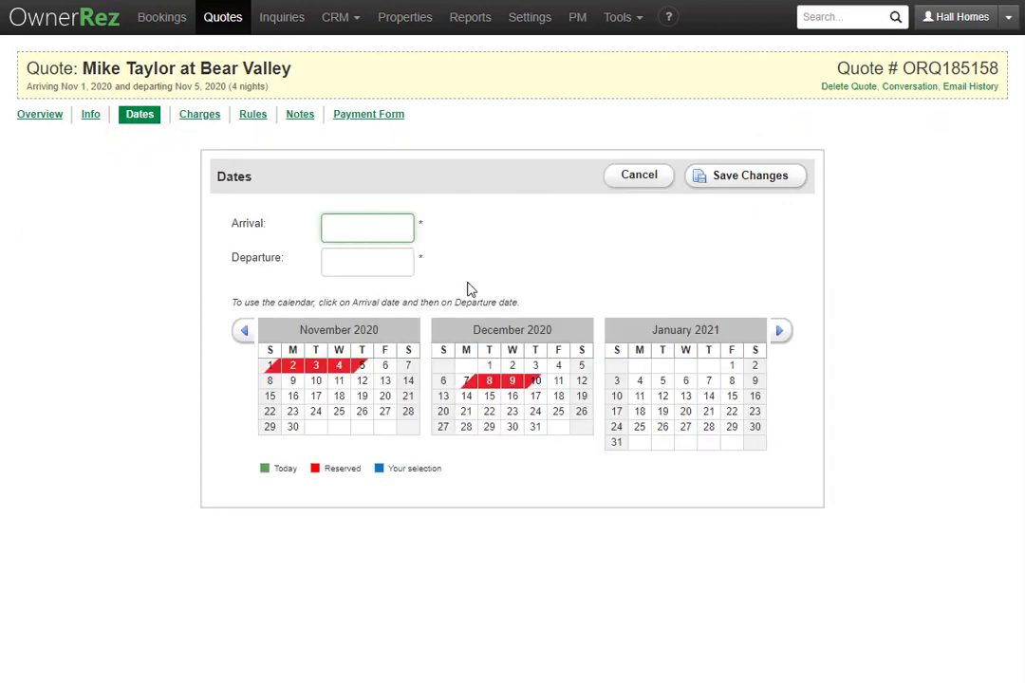
left_click(316, 380)
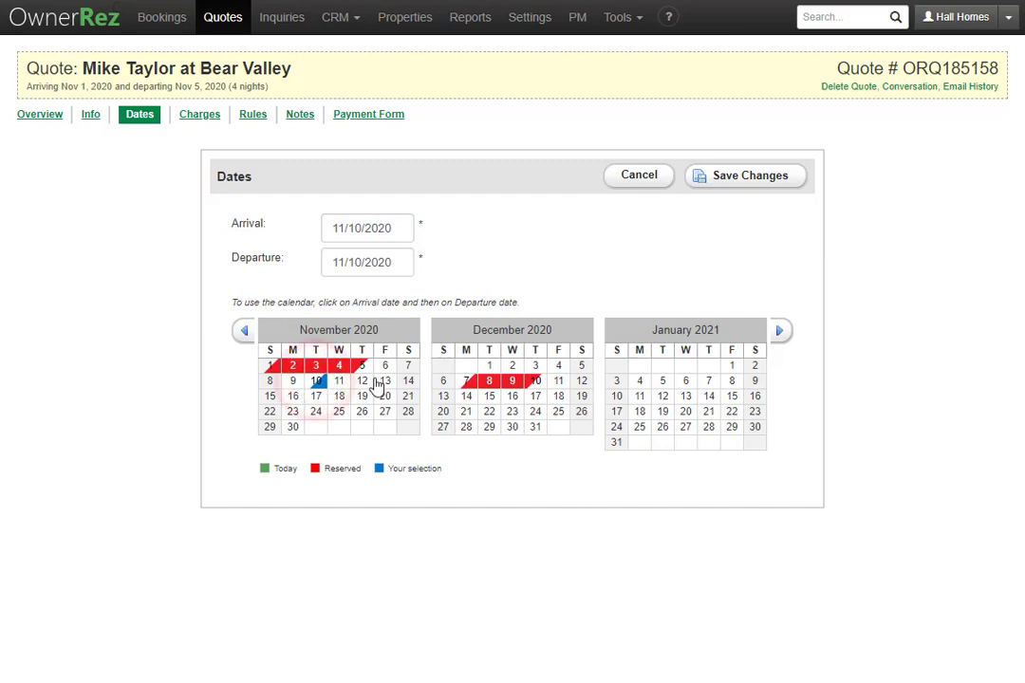
left_click(384, 381)
left_click(736, 175)
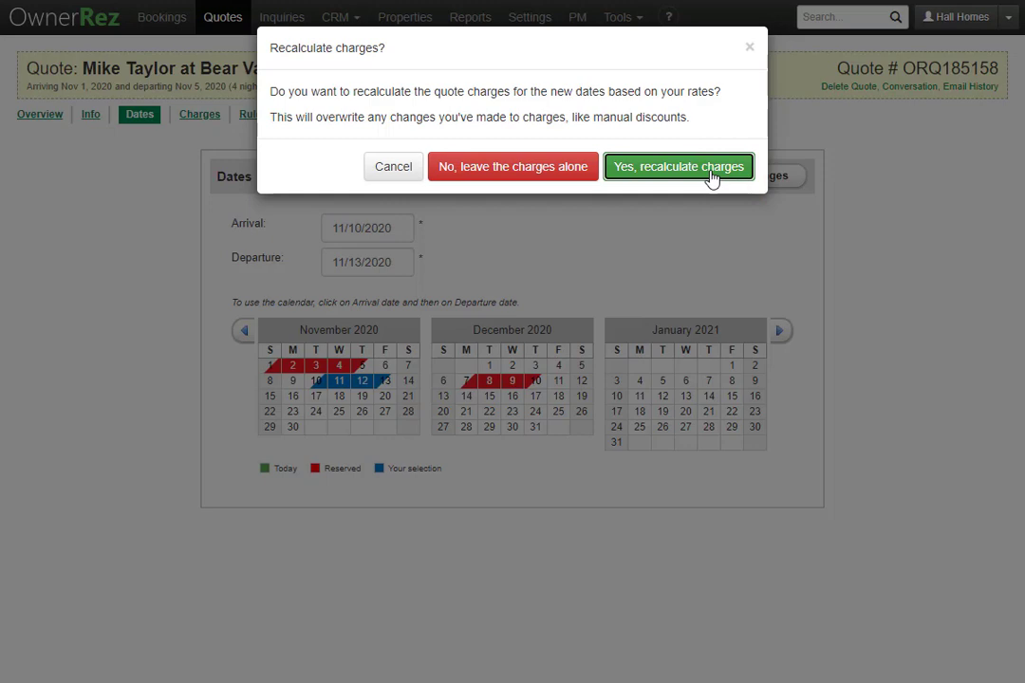
left_click(711, 176)
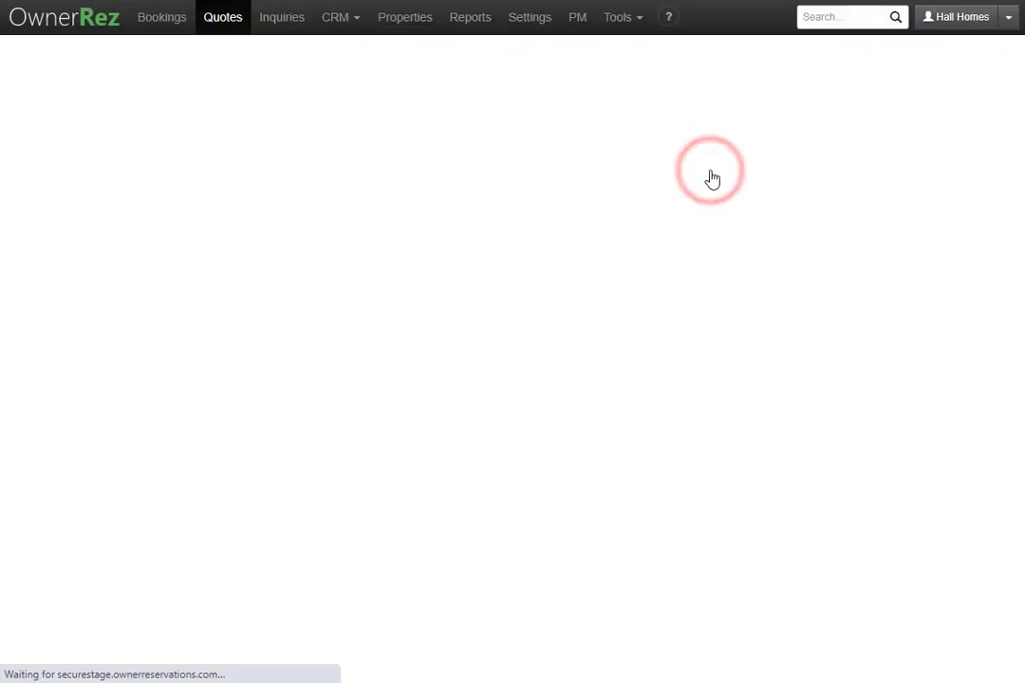
Set the expired Poppy's Hideaway quote arriving 10/11/2020 to expire 10 days from now, save it, and return to the quotes list.
left_click(212, 19)
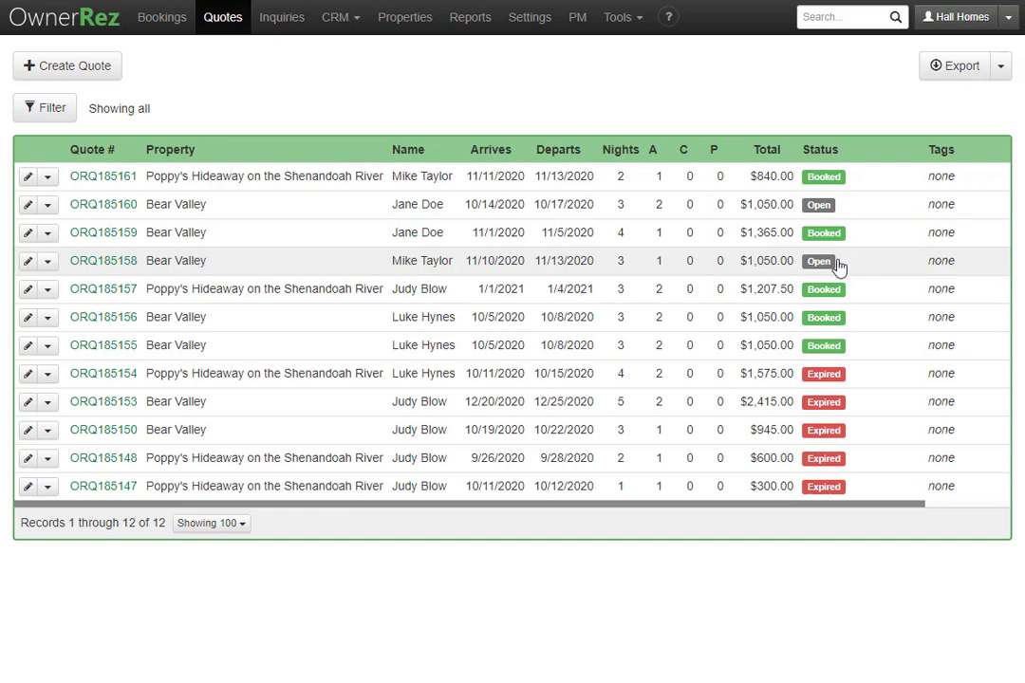
left_click(872, 381)
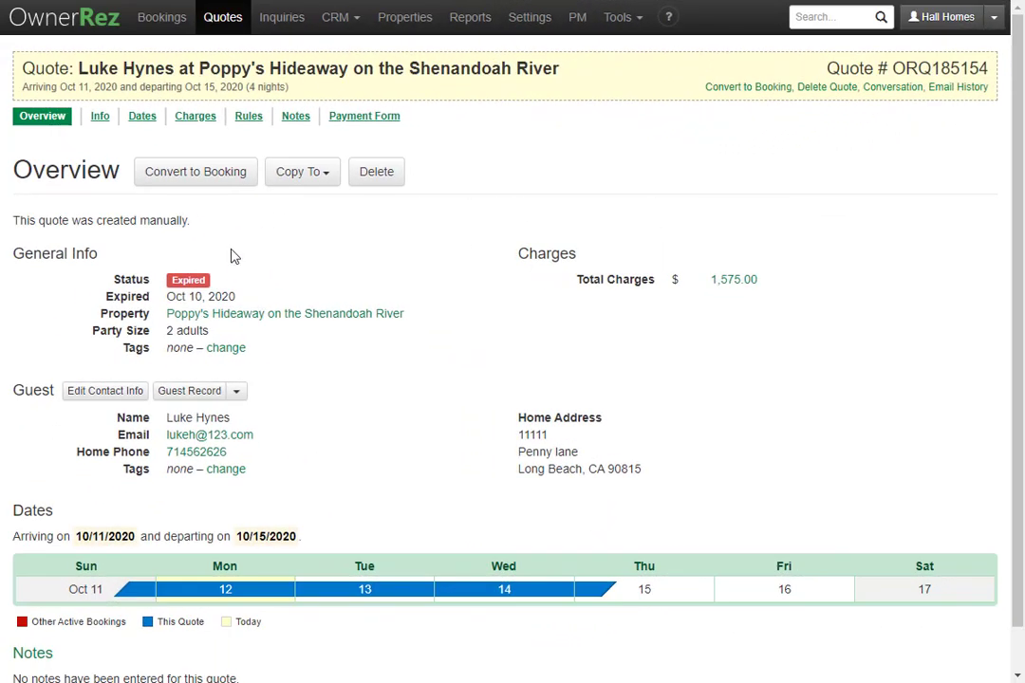
left_click(97, 116)
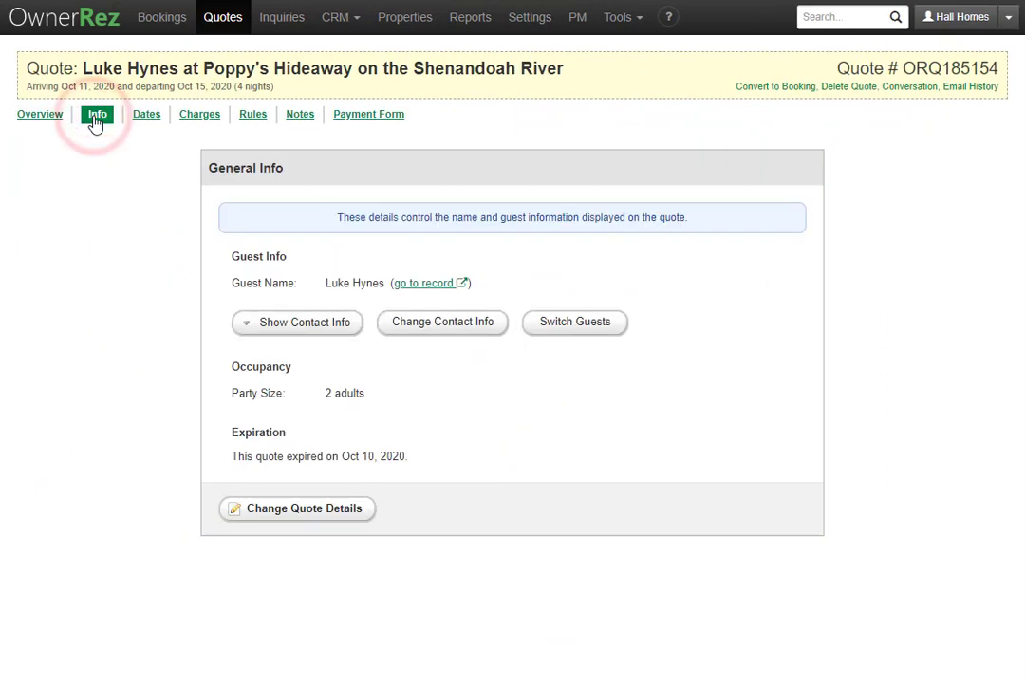
left_click(325, 510)
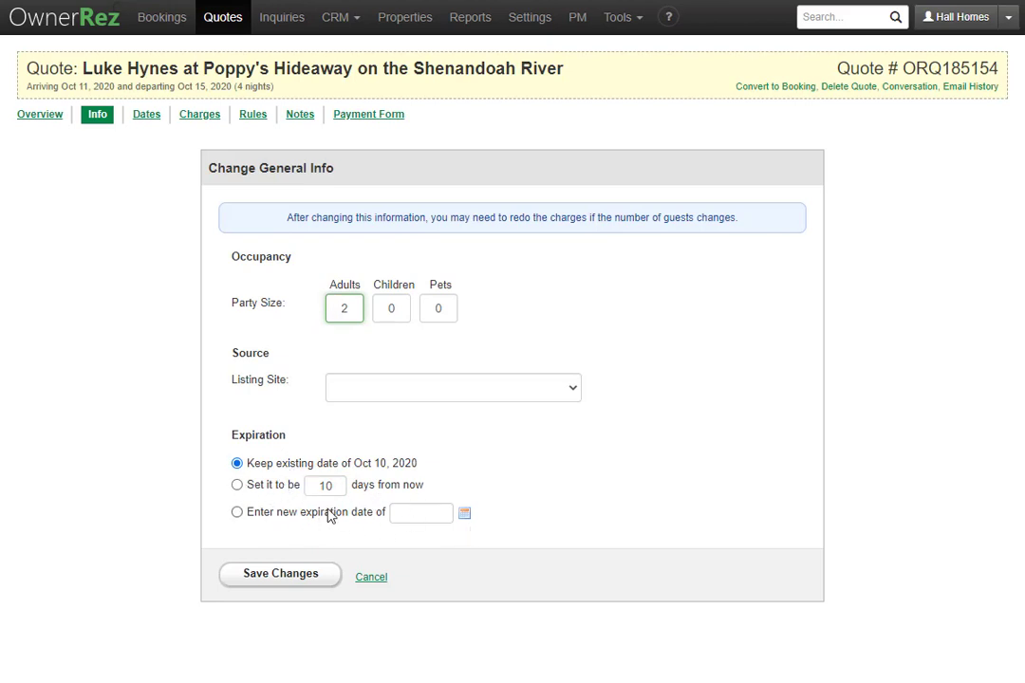
left_click(236, 485)
left_click(283, 575)
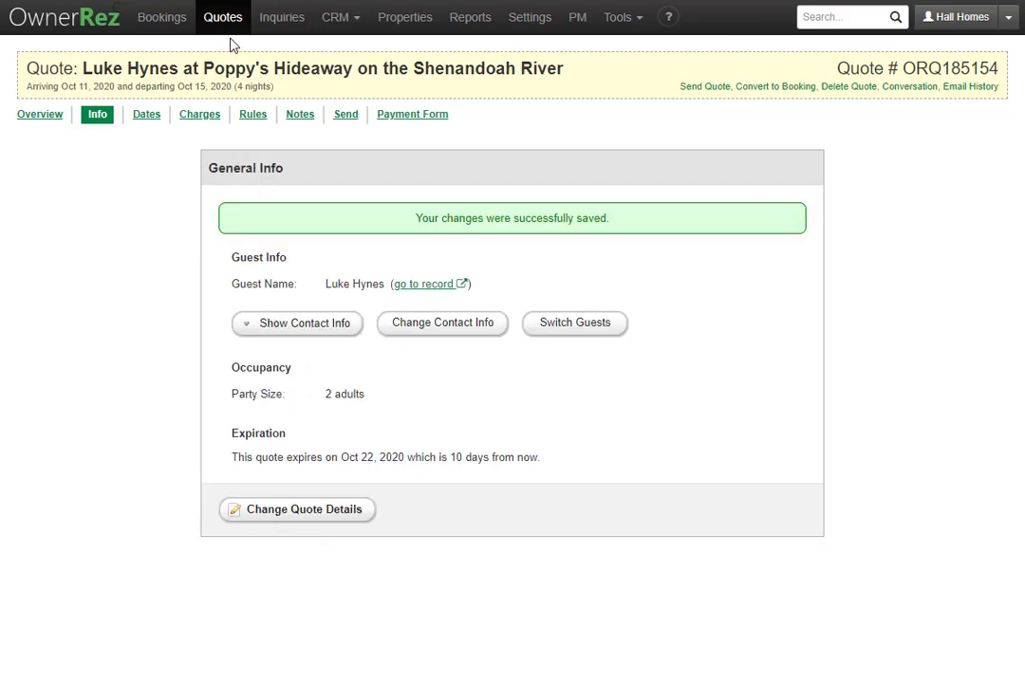
left_click(228, 24)
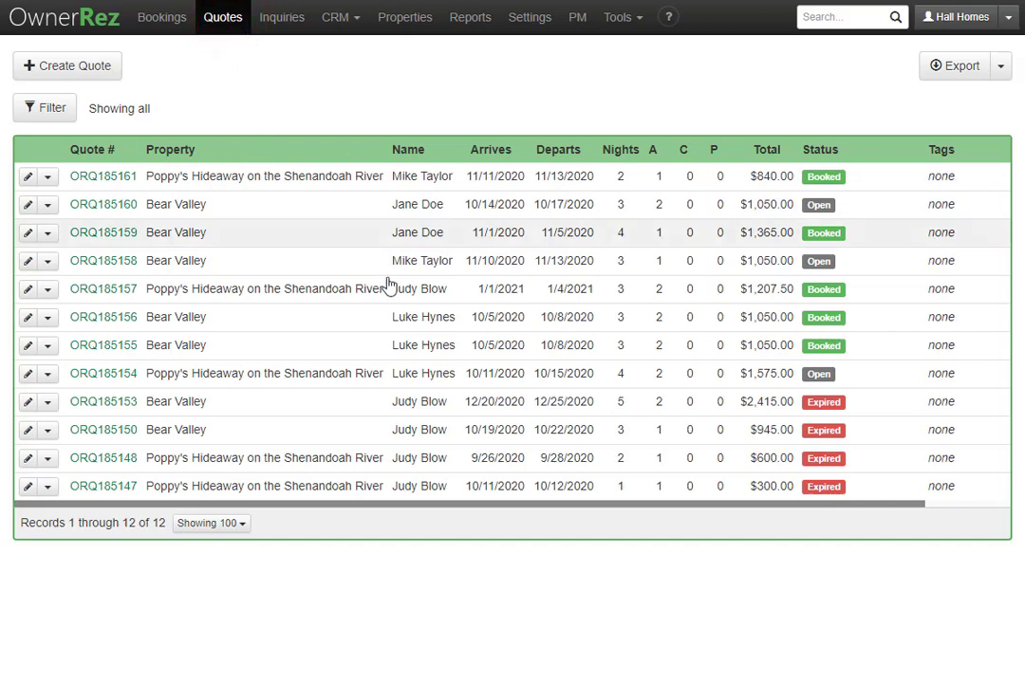